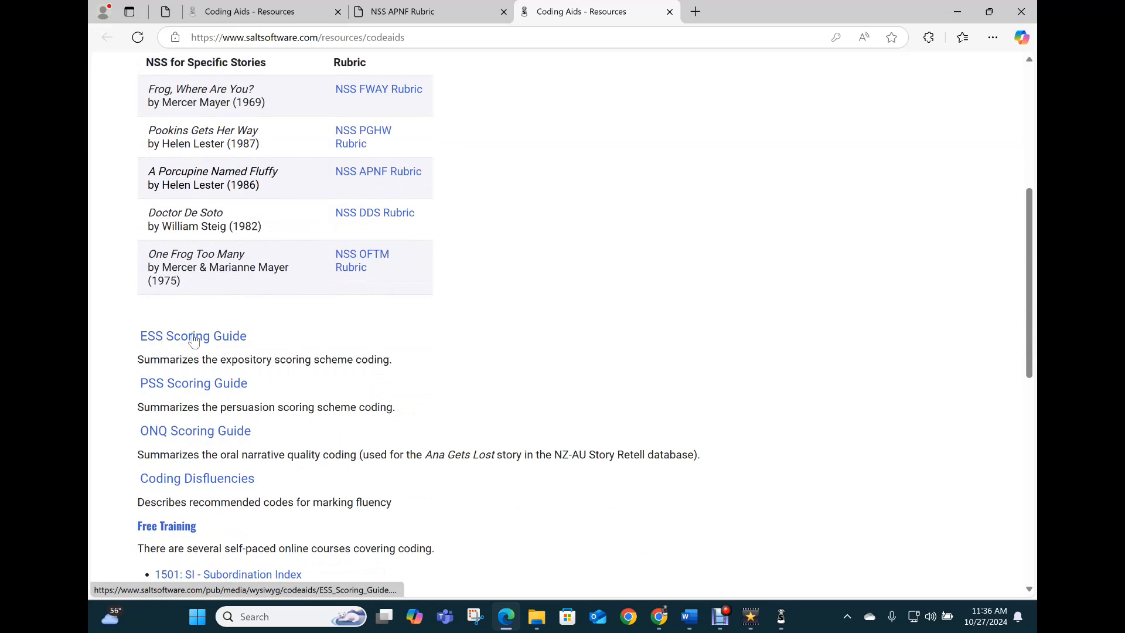
# Open the PSS Scoring Guide and examine its introduction, scoring guidelines and the PSS Scoring Rubric on page 2.
pyautogui.click(191, 385)
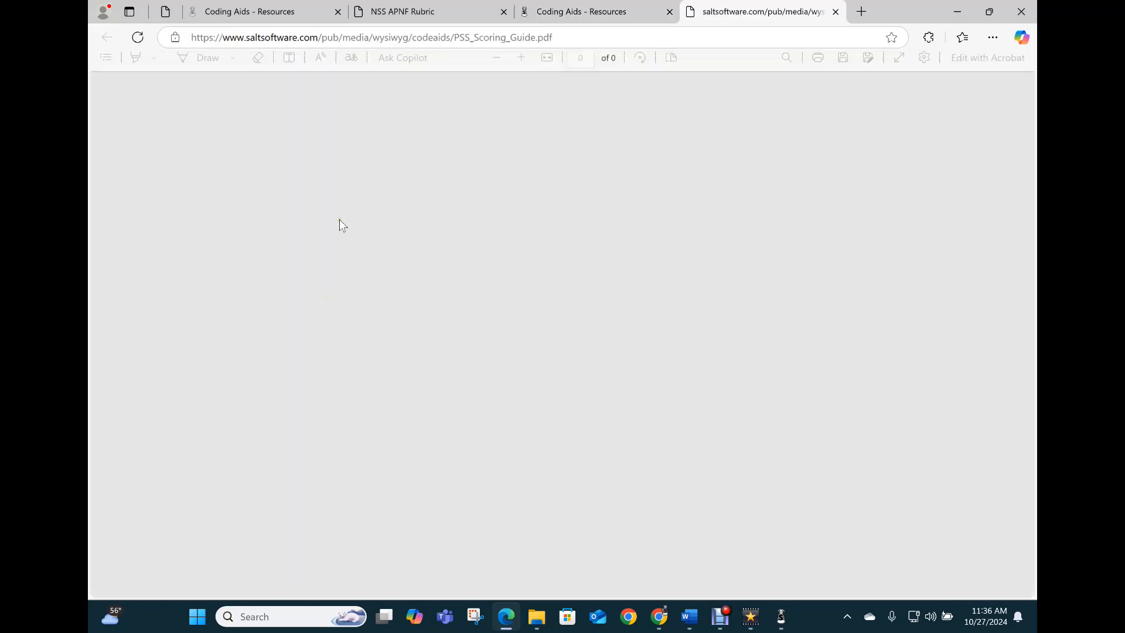
pyautogui.scroll(-3, 482, 264)
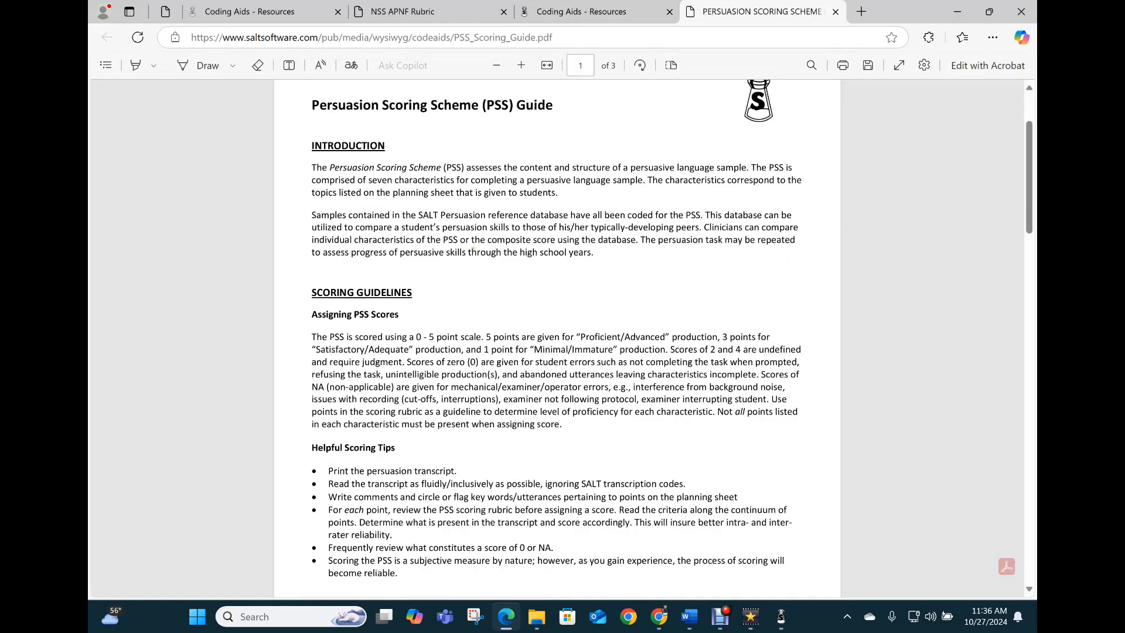
pyautogui.scroll(-6, 476, 253)
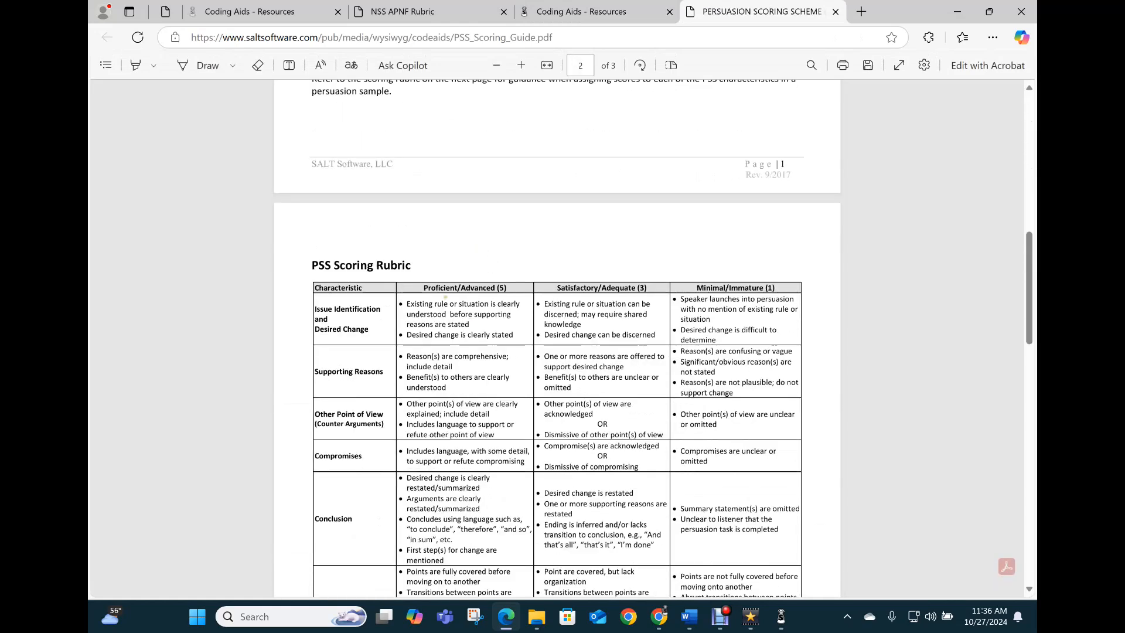
pyautogui.scroll(-2, 445, 297)
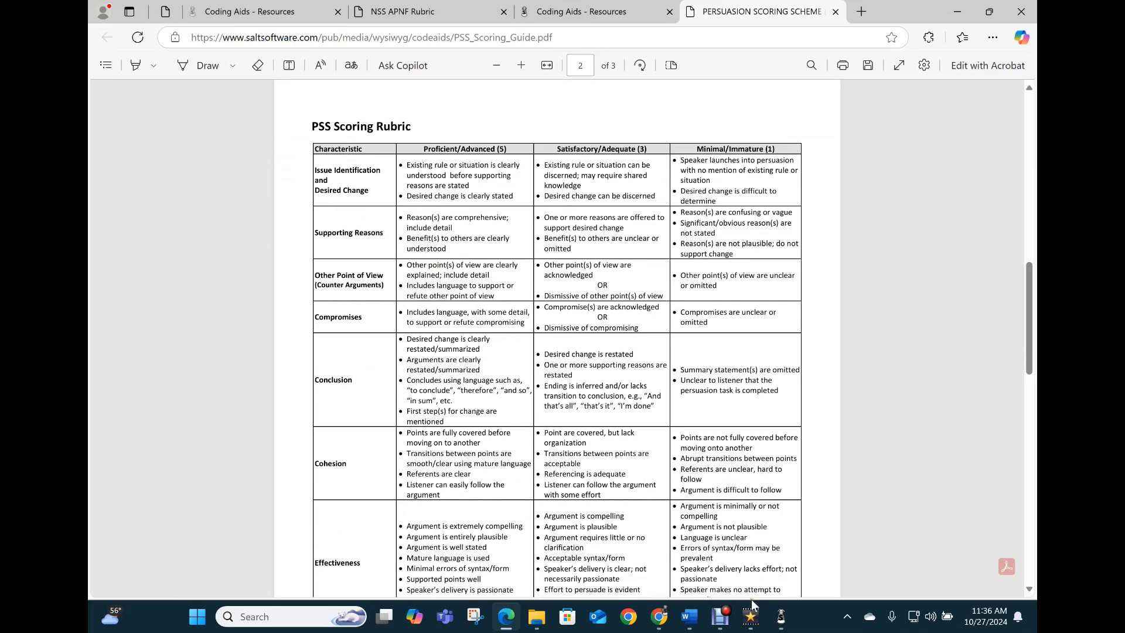
# Switch to SALT 24 and insert the Narrative Scoring Scheme template into the PGHW transcript.
pyautogui.click(782, 623)
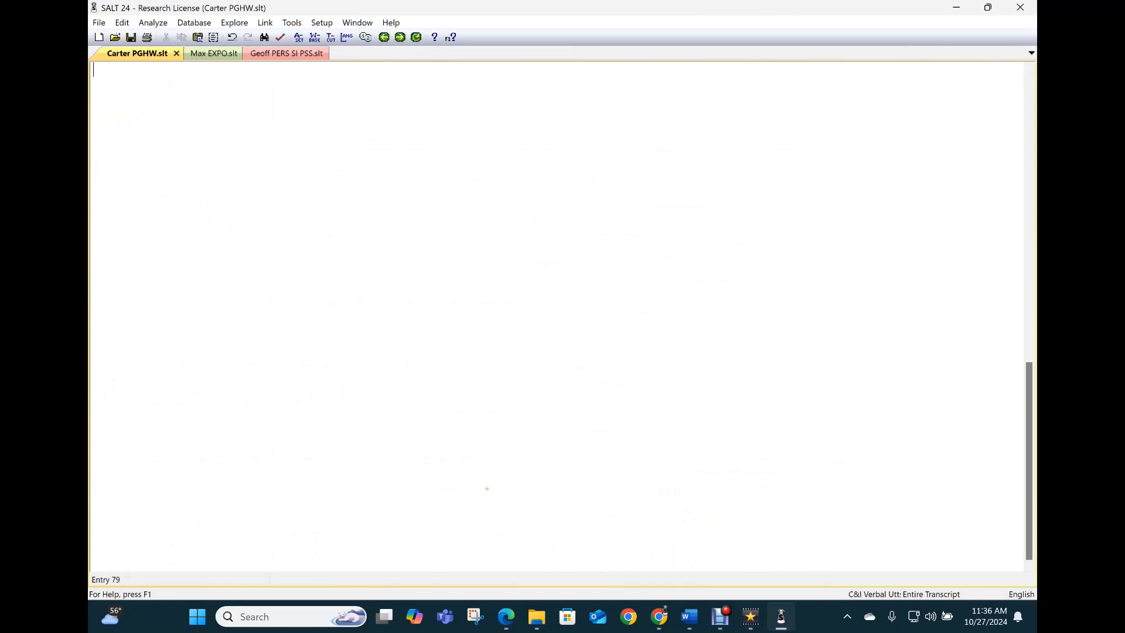
pyautogui.scroll(5, 919, 269)
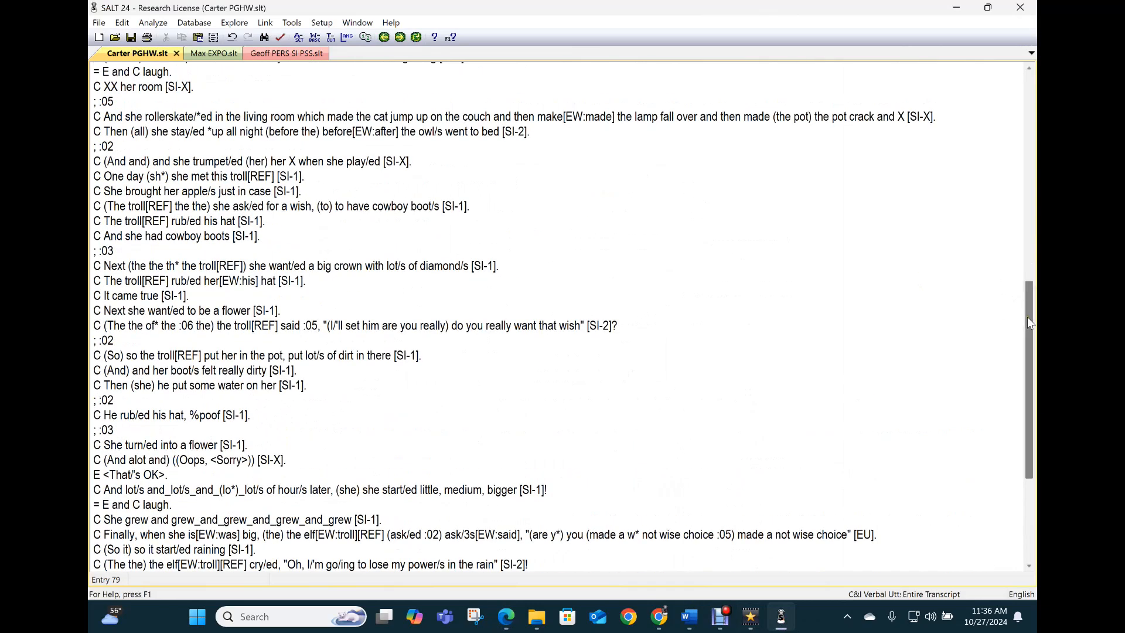
pyautogui.moveTo(1028, 290); pyautogui.dragTo(1030, 83)
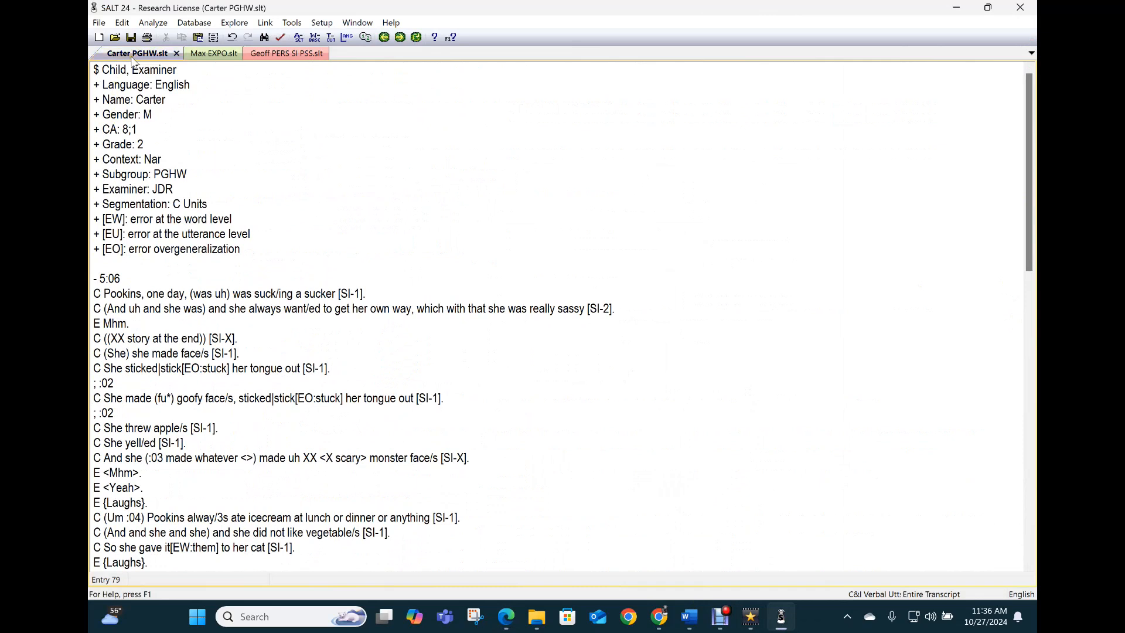
pyautogui.click(123, 24)
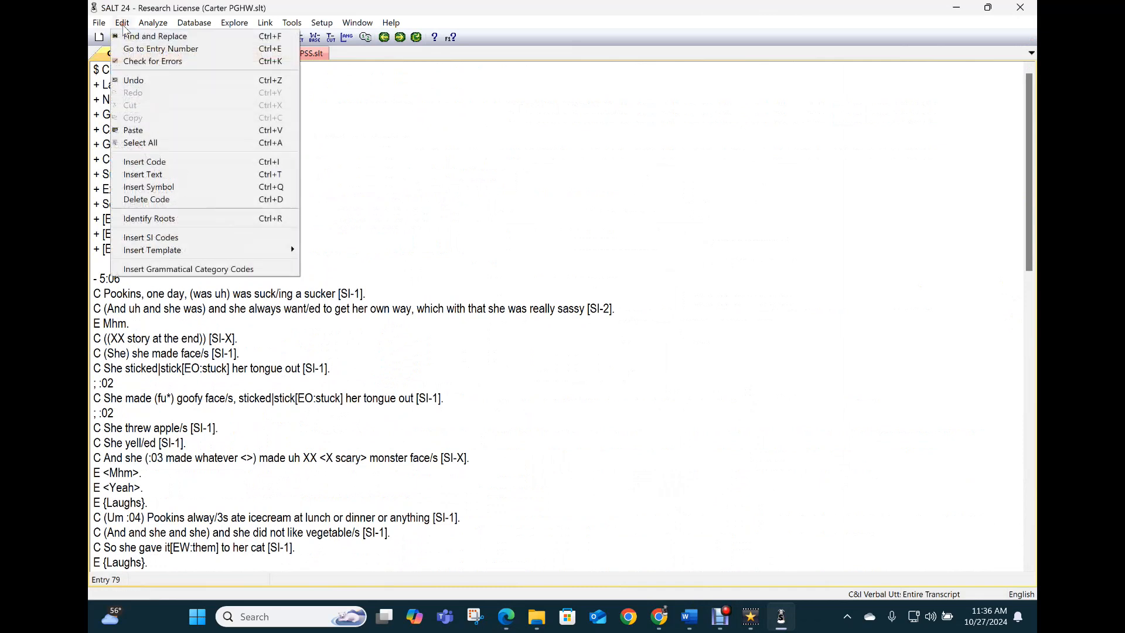
pyautogui.moveTo(141, 248)
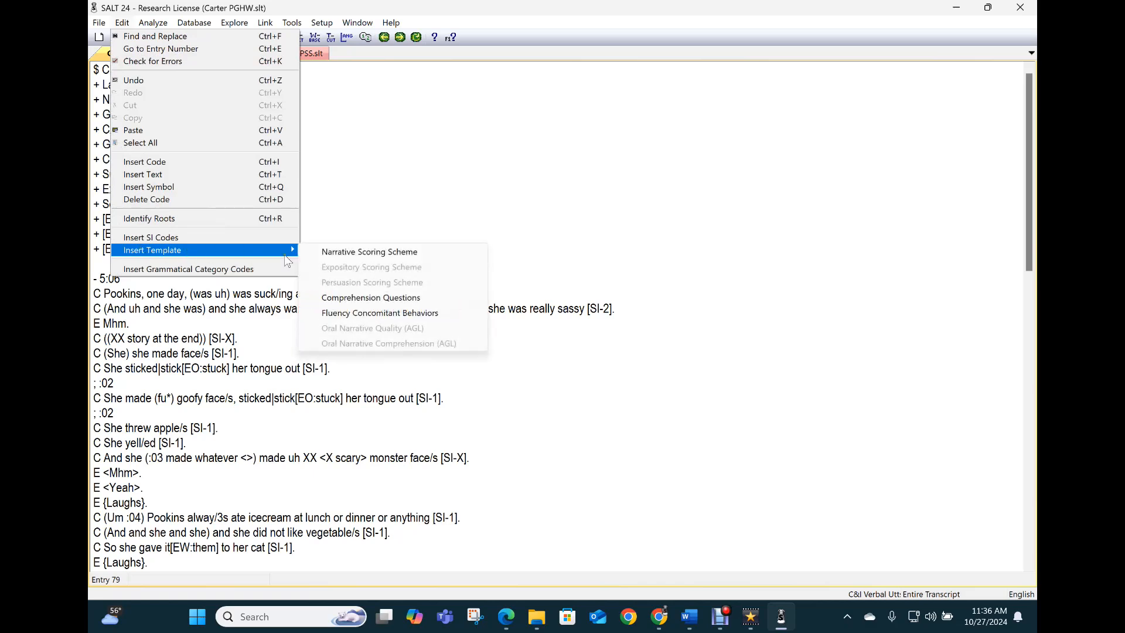
pyautogui.click(346, 252)
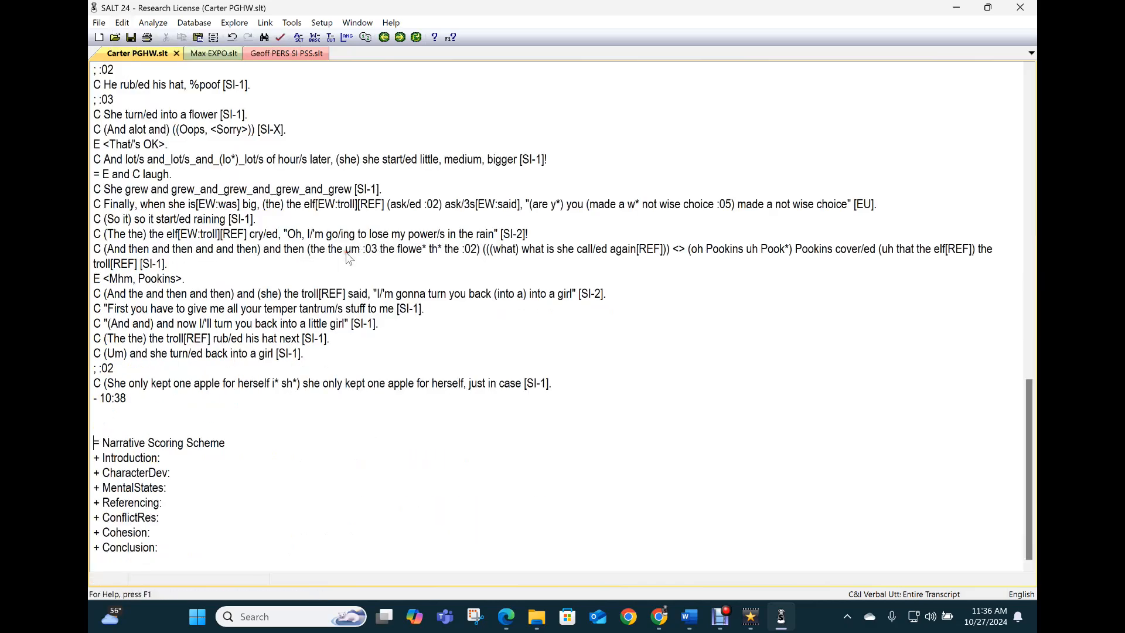
# Enter the narrative scores: Introduction 3, CharacterDev 3, MentalStates 2, Referencing 5, ConflictRes 2 and Cohesion 3.
pyautogui.click(193, 456)
pyautogui.write('33')
pyautogui.click(172, 489)
pyautogui.write('2')
pyautogui.click(166, 504)
pyautogui.write('5')
pyautogui.click(155, 535)
pyautogui.write('3')
pyautogui.click(168, 513)
pyautogui.write('2')
# Bring up the EXPO transcript and insert the Expository Scoring Scheme template into it.
pyautogui.click(212, 54)
pyautogui.scroll(8, 232, 120)
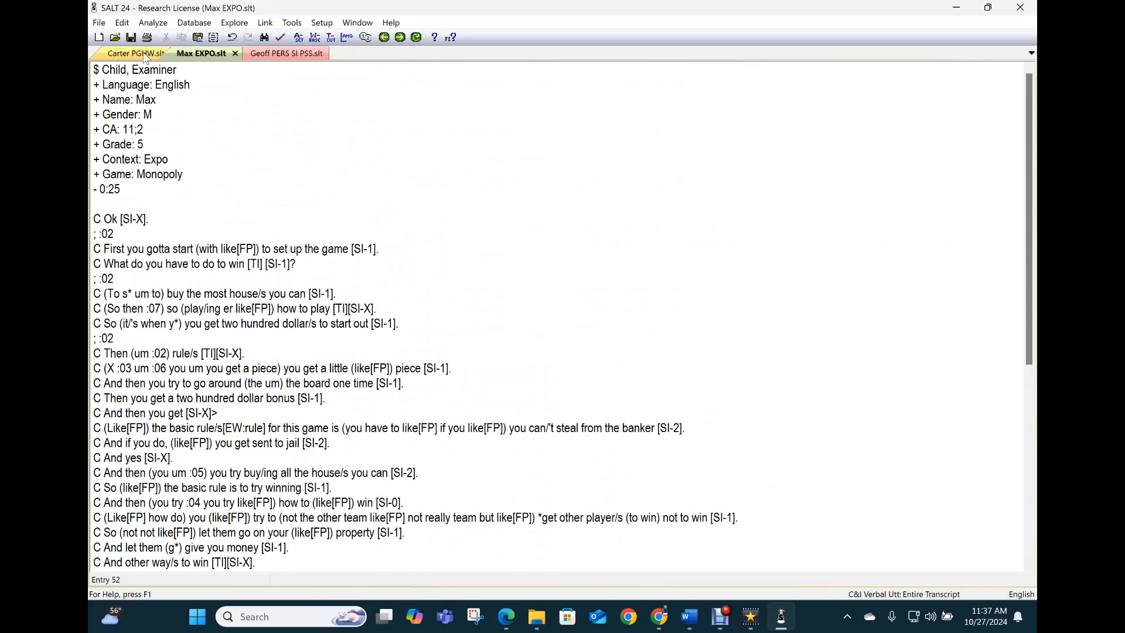
pyautogui.click(122, 23)
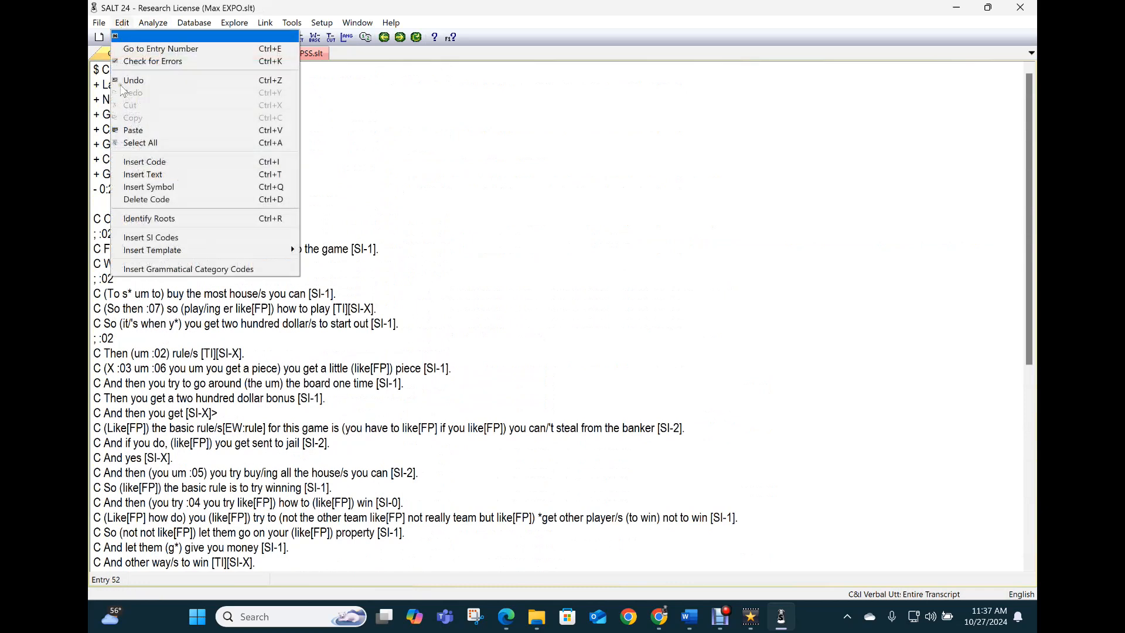
pyautogui.moveTo(205, 251)
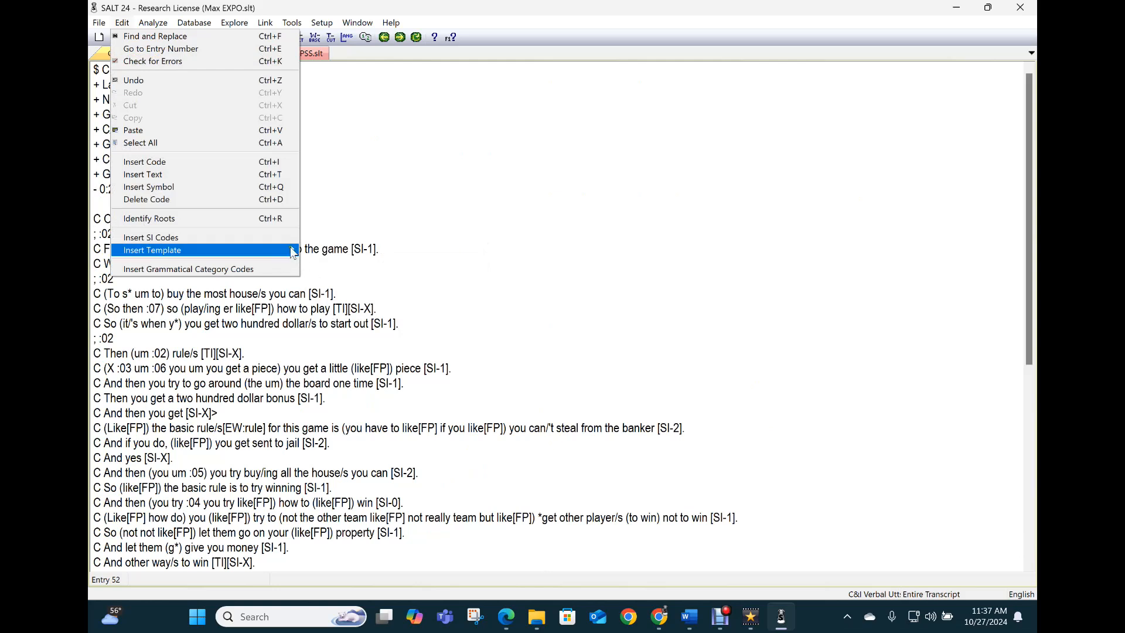
pyautogui.moveTo(292, 252)
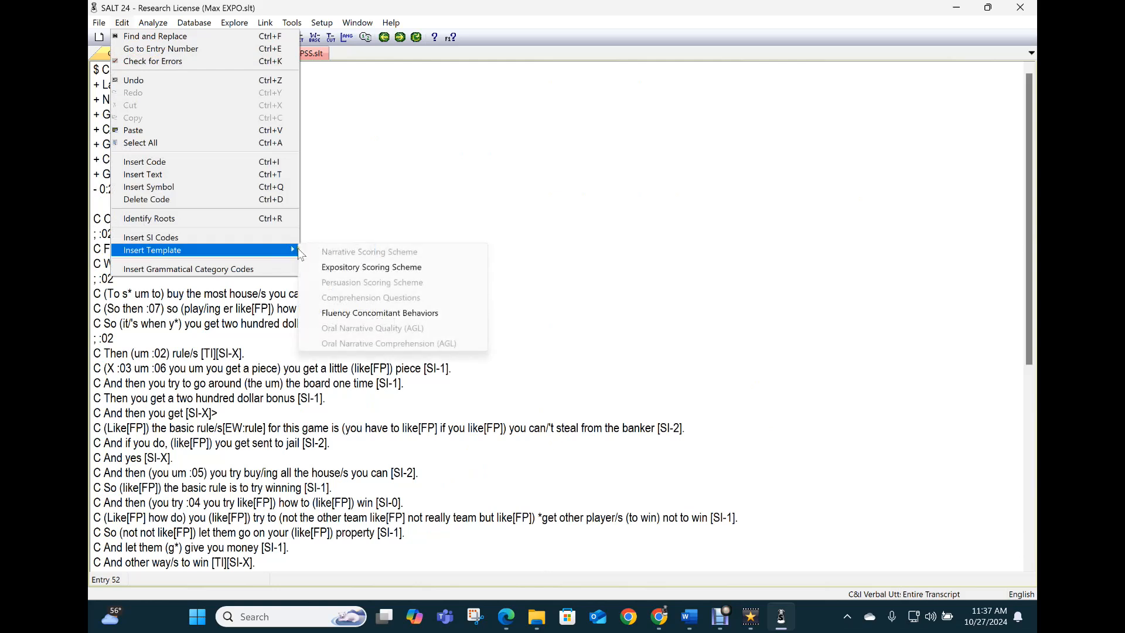
pyautogui.click(328, 269)
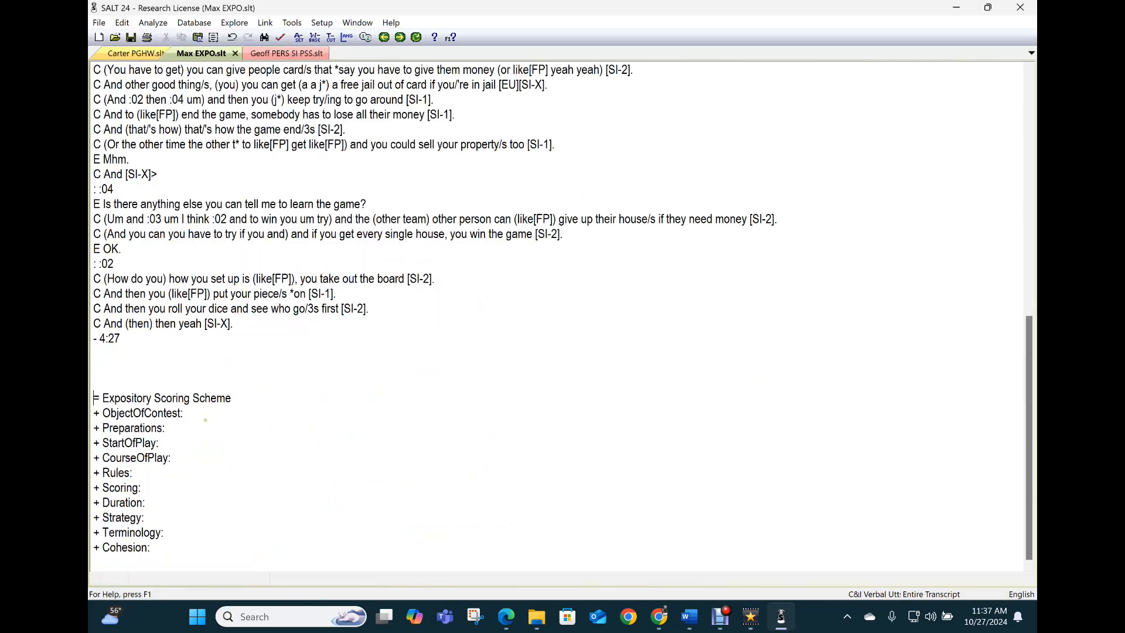
# Enter the expository scores: ObjectOfContest, Preparations, StartOfPlay, Rules and Duration 2; CourseOfPlay, Strategy, Terminology and Cohesion 3; Scoring 1.
pyautogui.click(204, 418)
pyautogui.write('2')
pyautogui.click(179, 426)
pyautogui.write('2')
pyautogui.click(176, 443)
pyautogui.write('232')
pyautogui.click(159, 487)
pyautogui.write('1')
pyautogui.click(166, 503)
pyautogui.write('2333')
# Bring up the PERS SI PSS transcript and insert the Persuasion Scoring Scheme template into it.
pyautogui.click(286, 54)
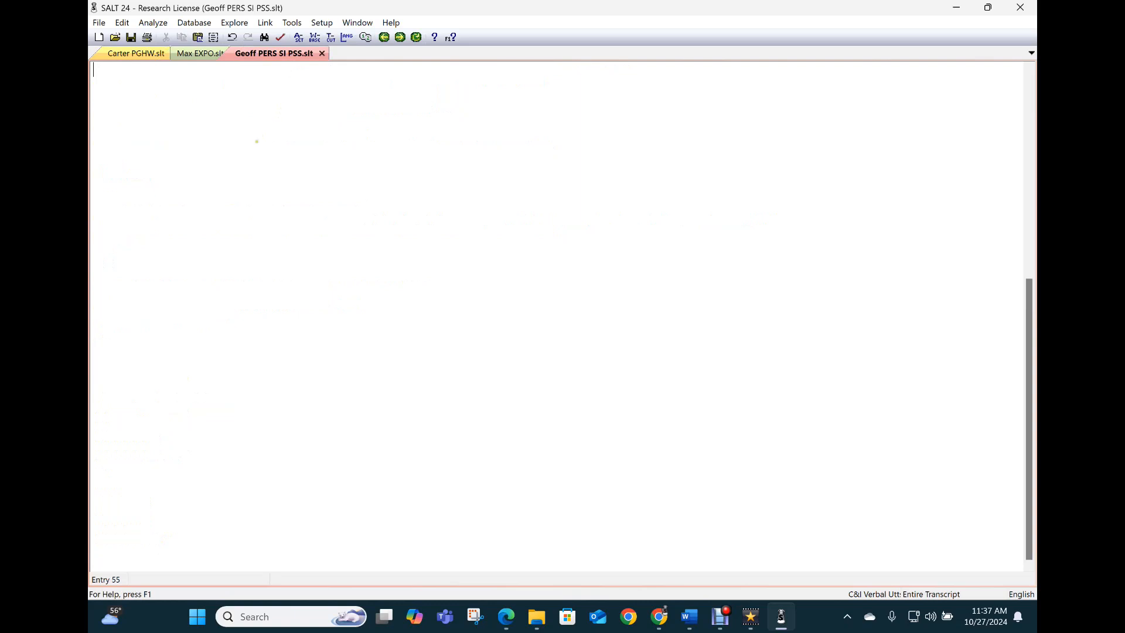
pyautogui.scroll(8, 556, 316)
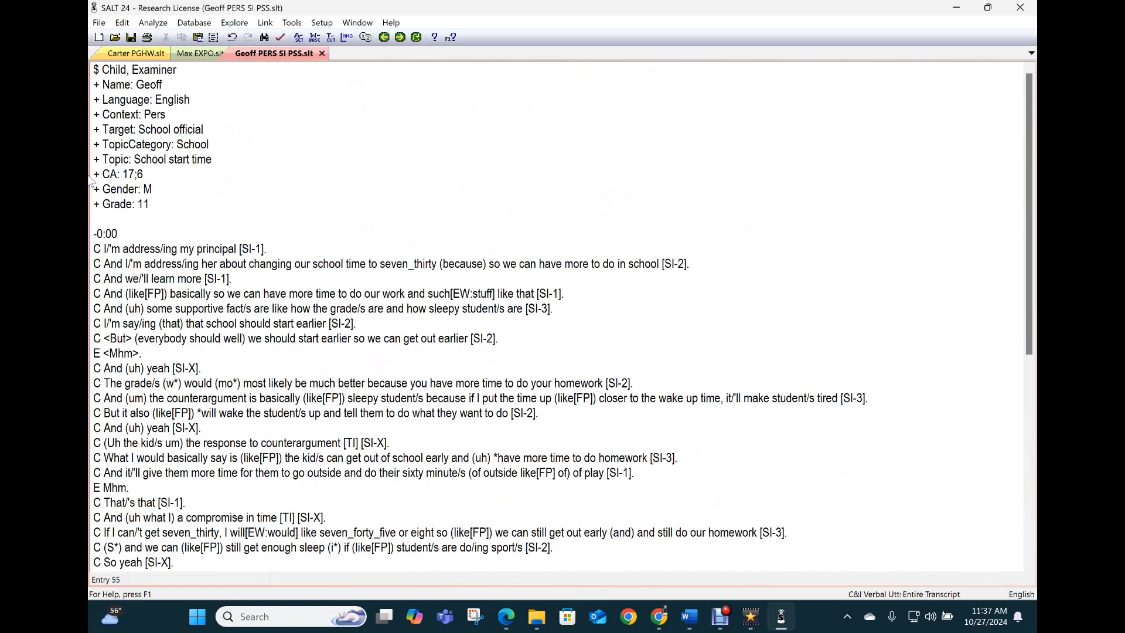
pyautogui.doubleClick(153, 114)
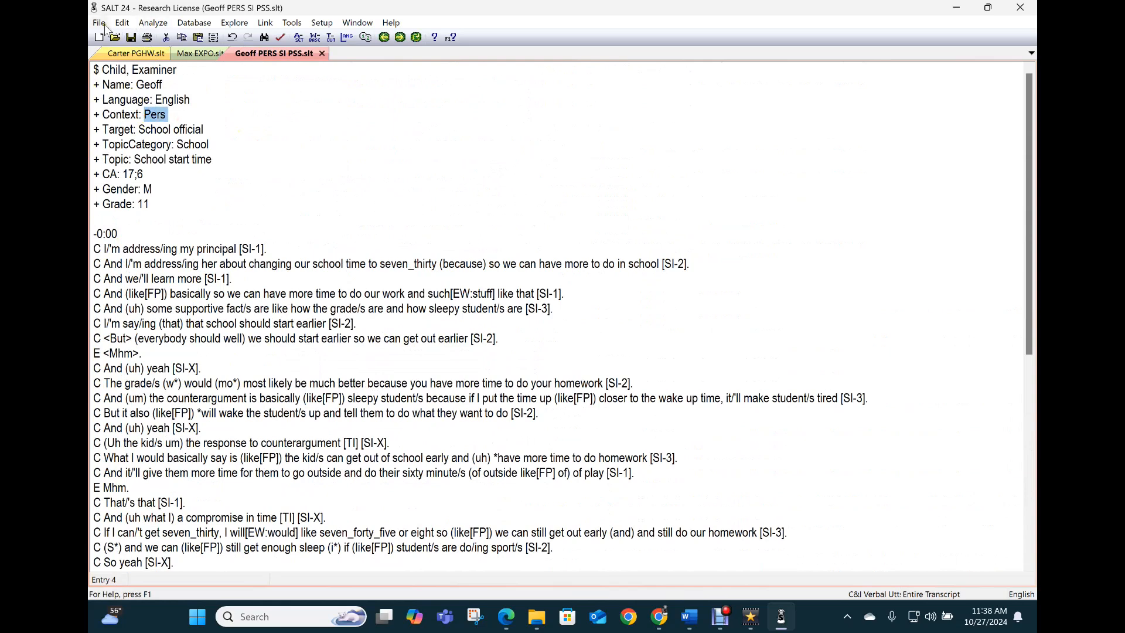
pyautogui.click(121, 23)
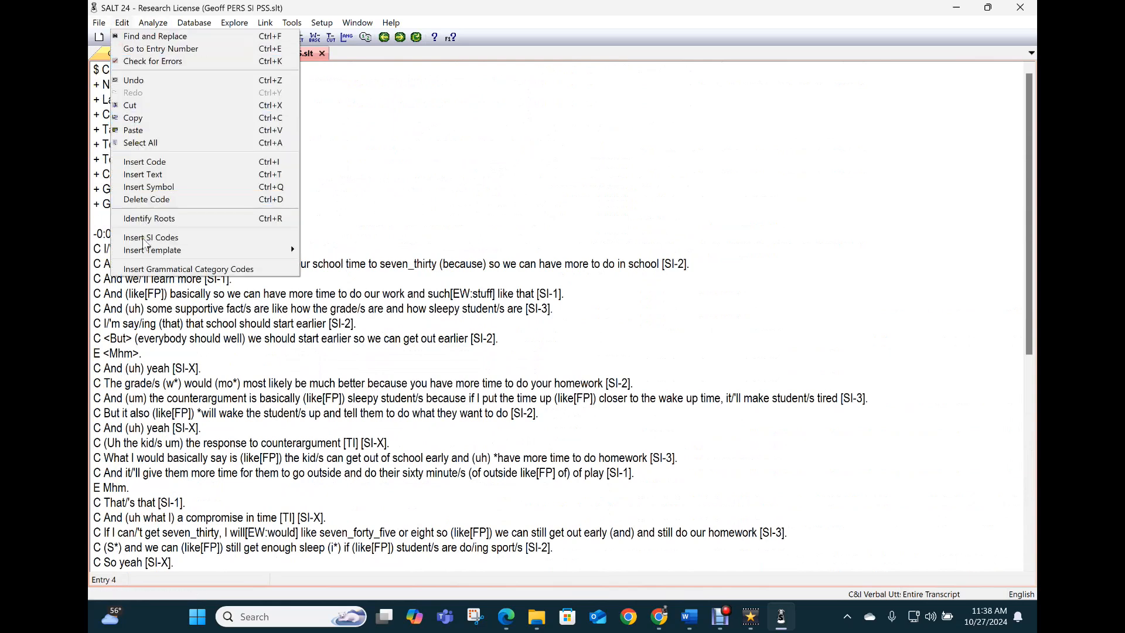
pyautogui.click(339, 284)
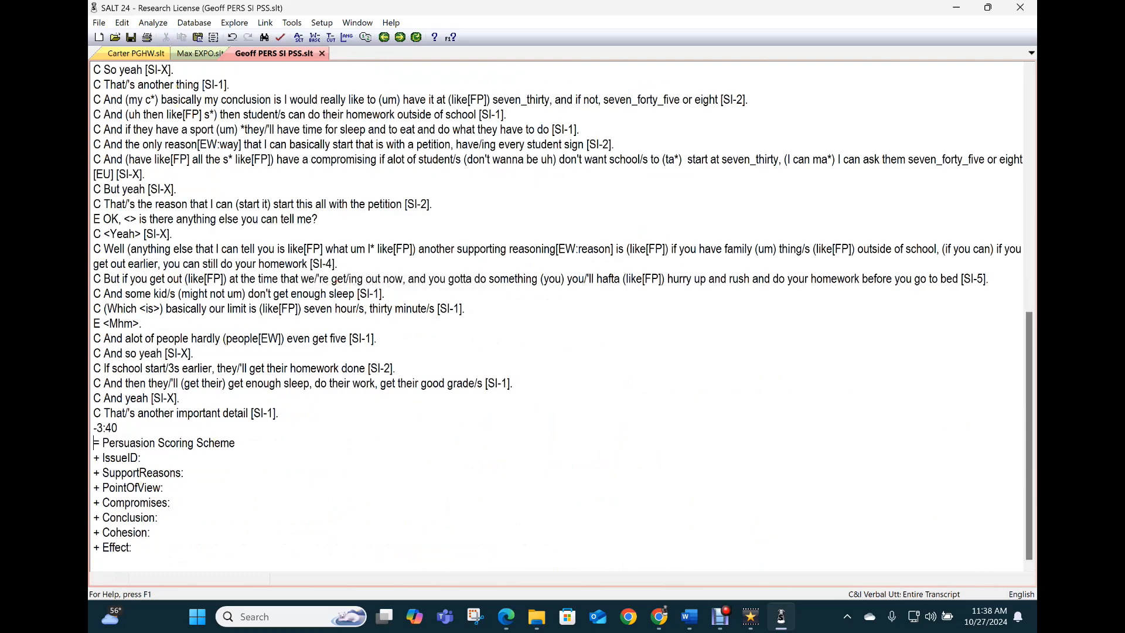
# Select Expository database samples for the EXPO transcript, matched by age within 6 months and equated by total words, using the 83 samples - 252 words set.
pyautogui.click(195, 55)
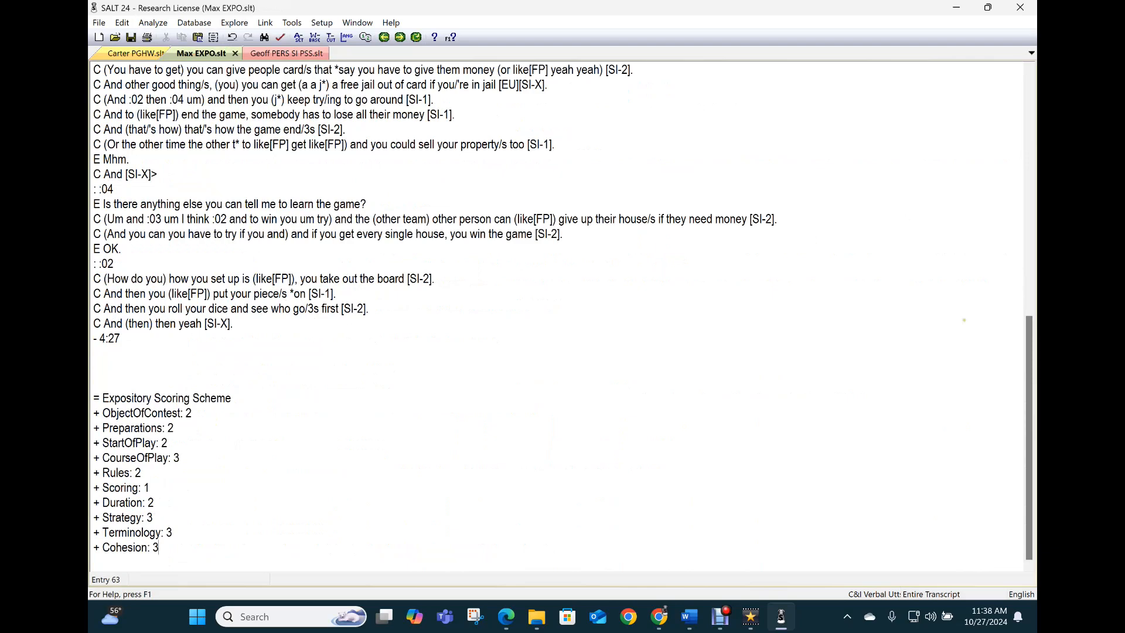
pyautogui.scroll(10, 1025, 336)
pyautogui.scroll(-10, 1025, 337)
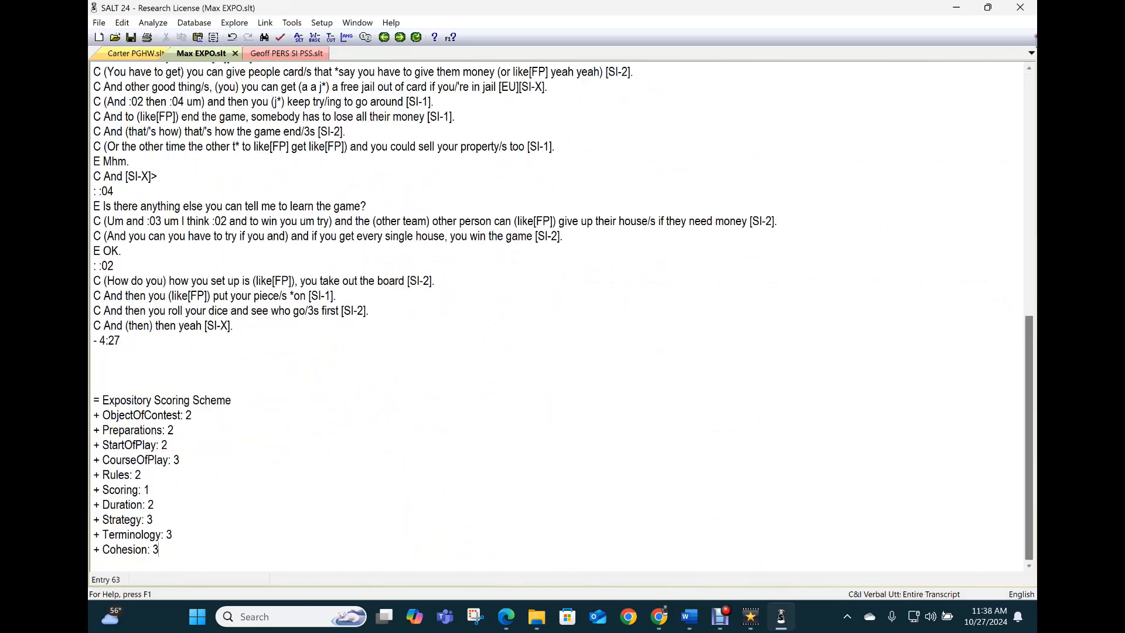
pyautogui.scroll(12, 468, 316)
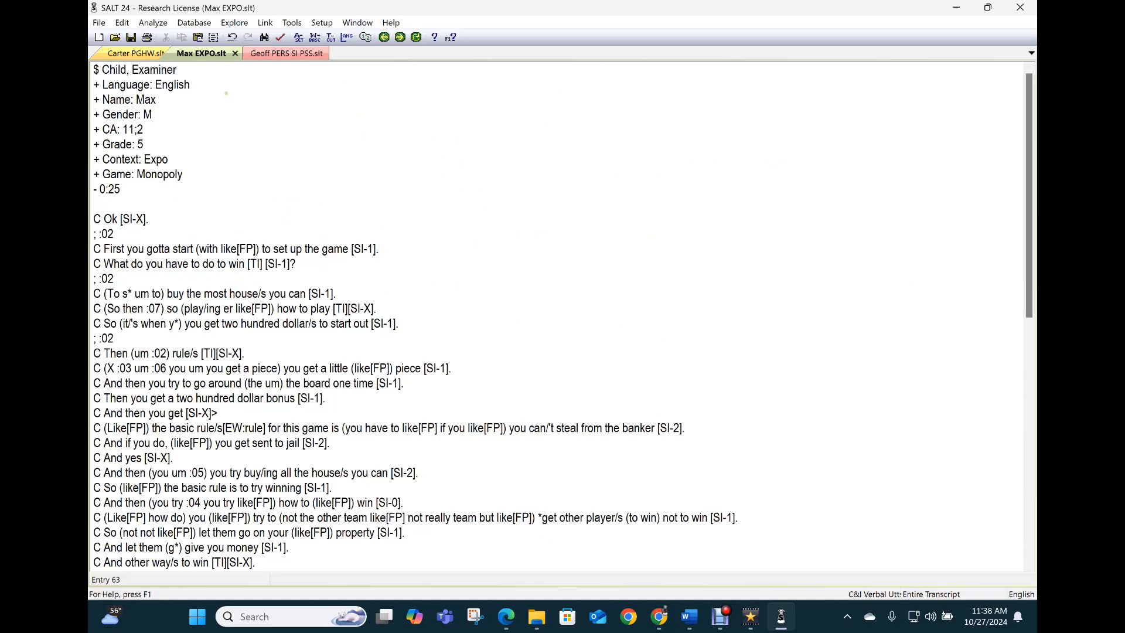
pyautogui.click(192, 23)
pyautogui.click(228, 39)
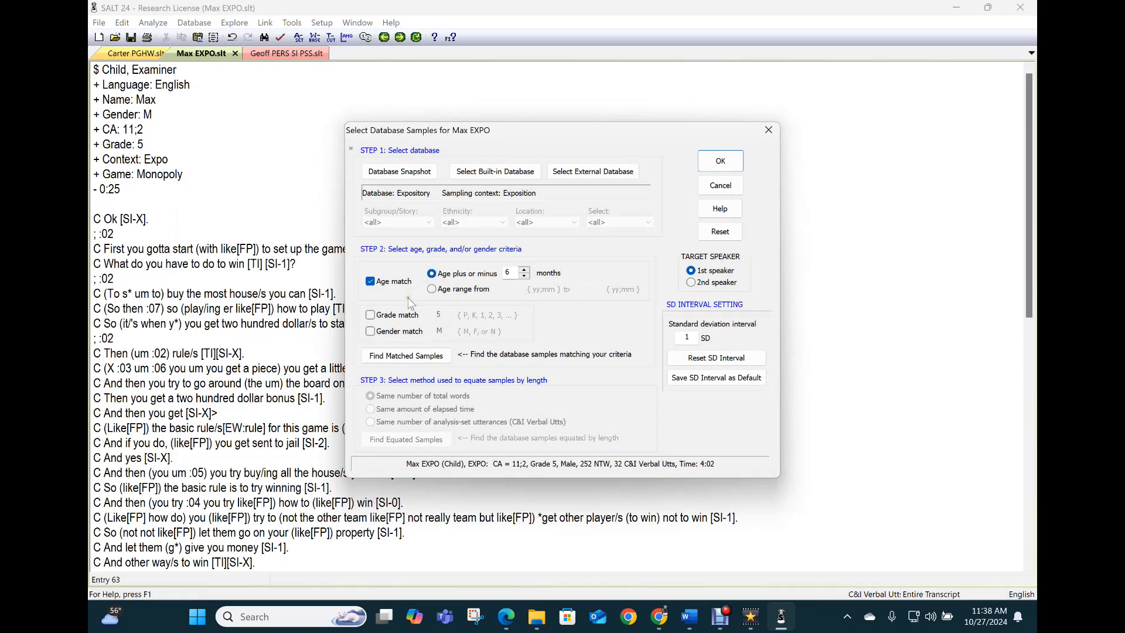
pyautogui.click(394, 357)
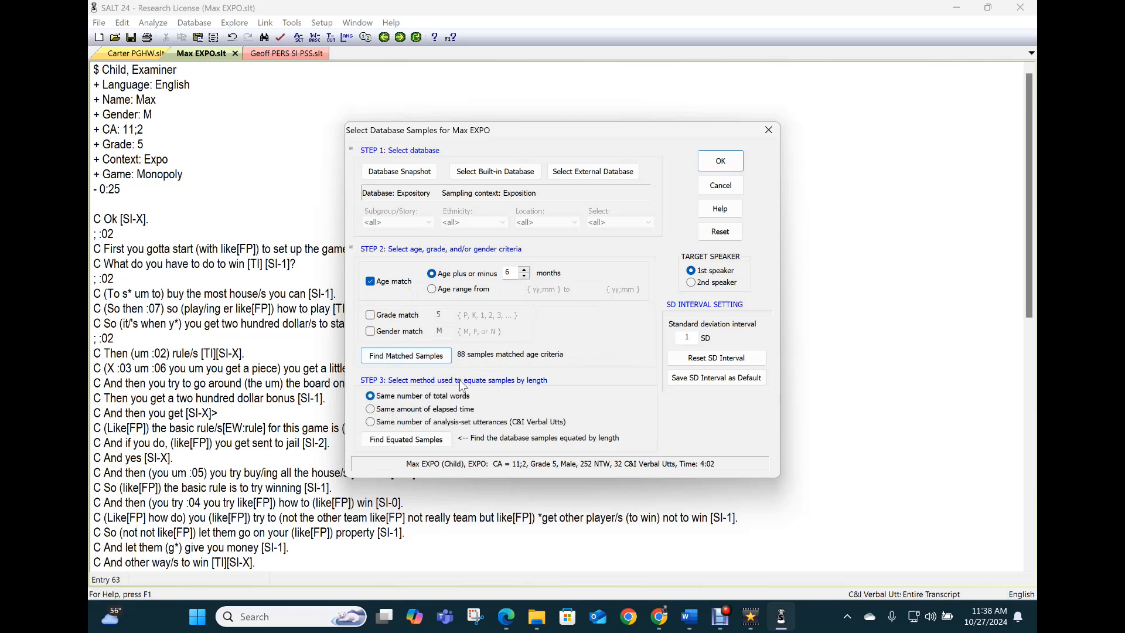
pyautogui.click(421, 444)
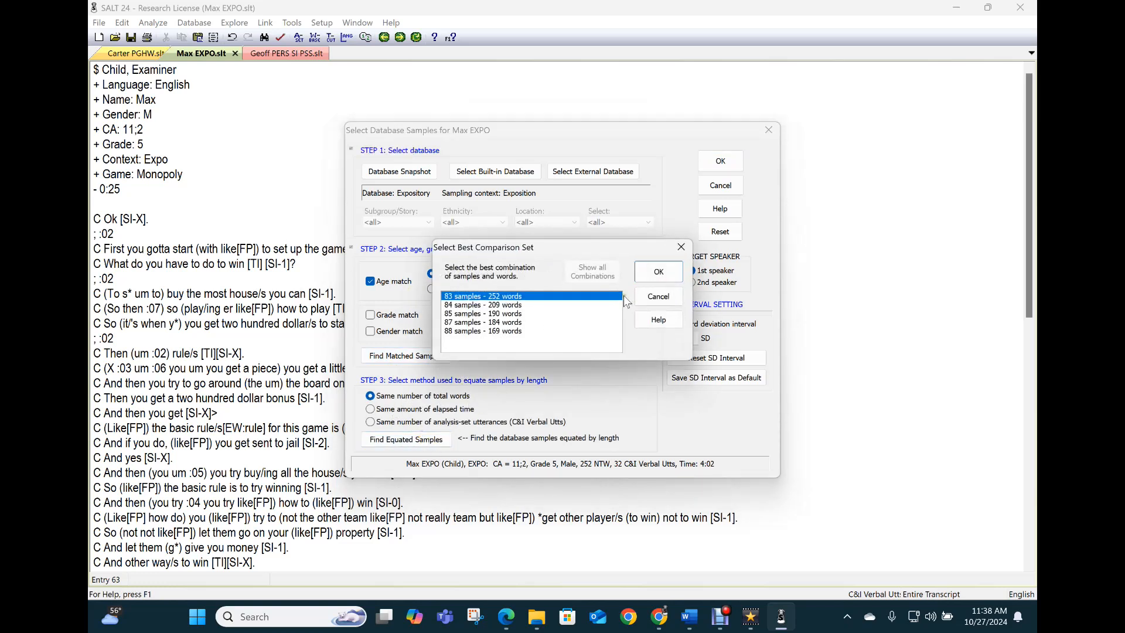
pyautogui.click(658, 272)
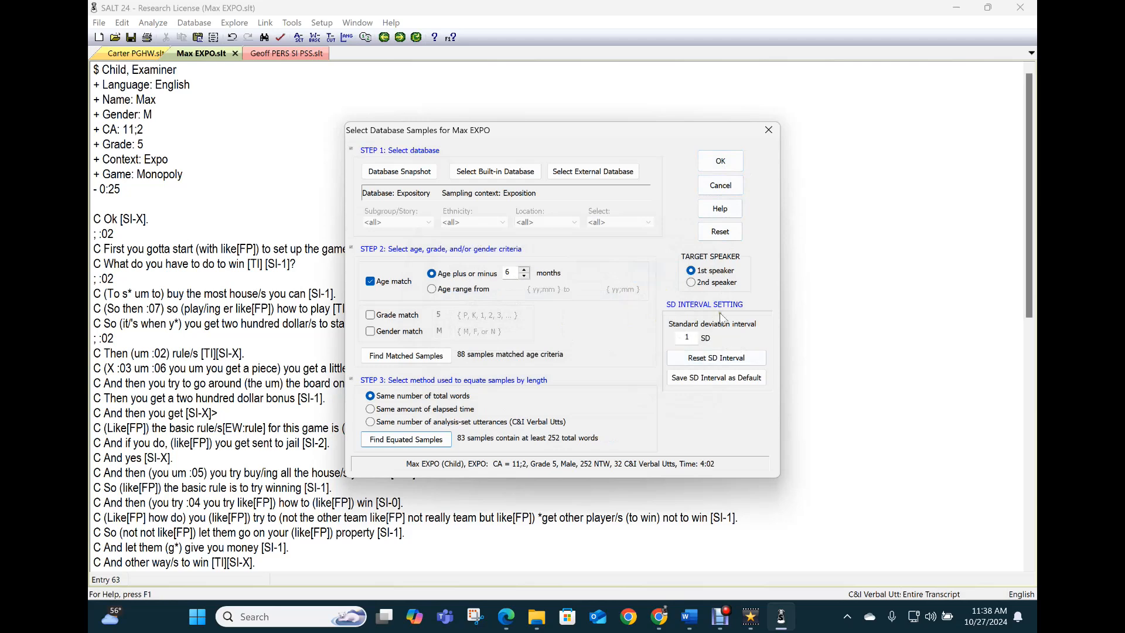
pyautogui.click(720, 161)
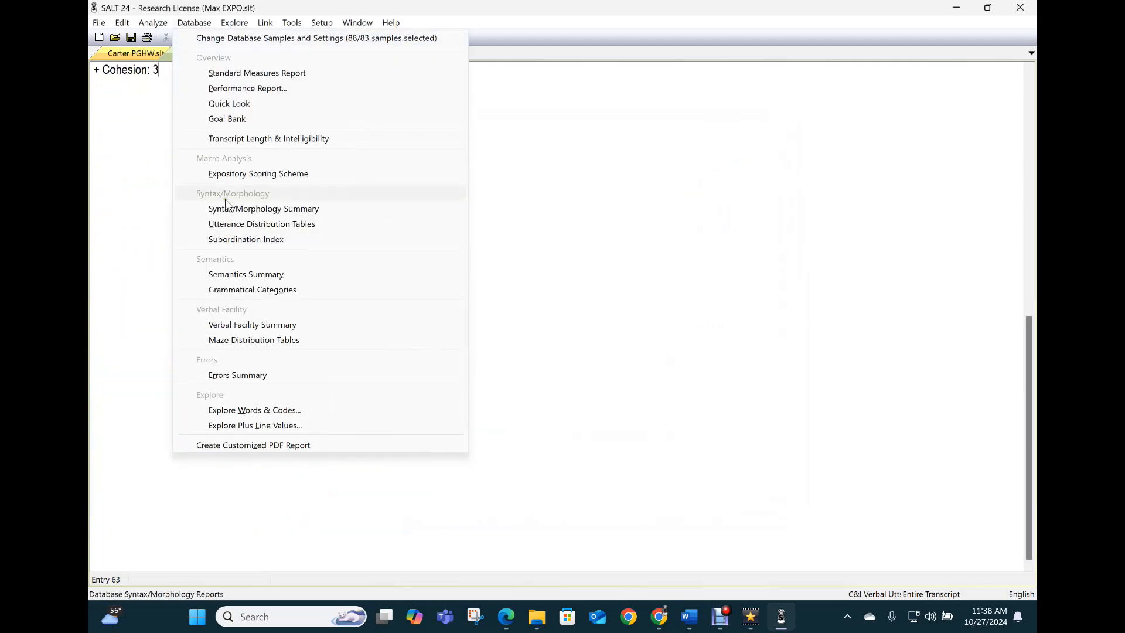
# Generate the Standard Measures Report as measure-driven, combining All and Equated, and review its language measures.
pyautogui.click(216, 73)
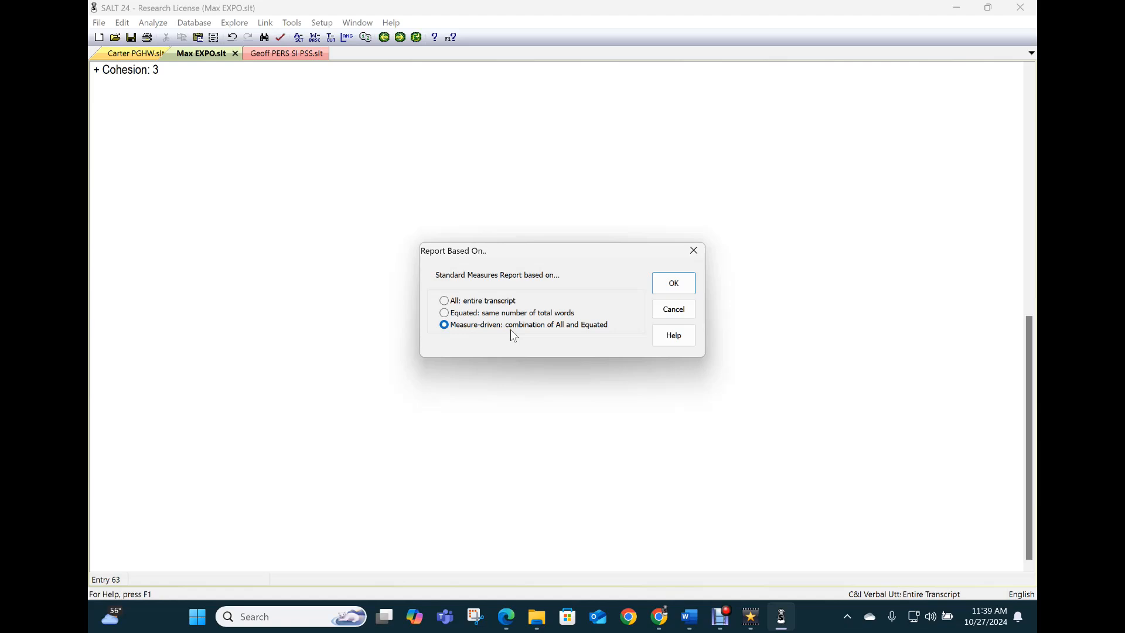
pyautogui.click(674, 284)
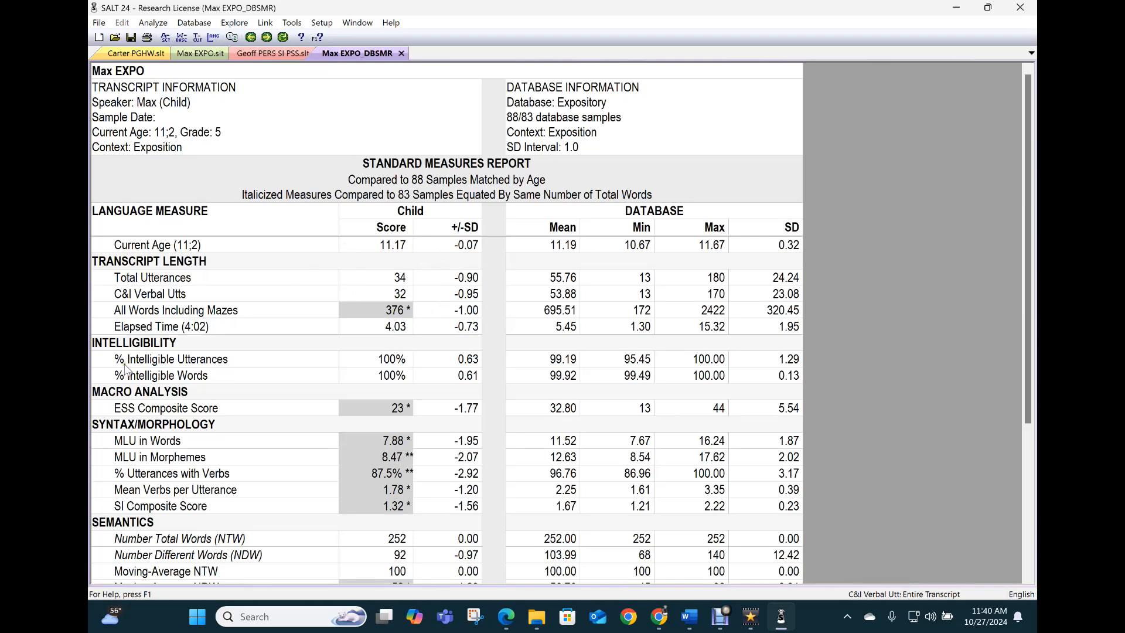
pyautogui.scroll(-2, 155, 399)
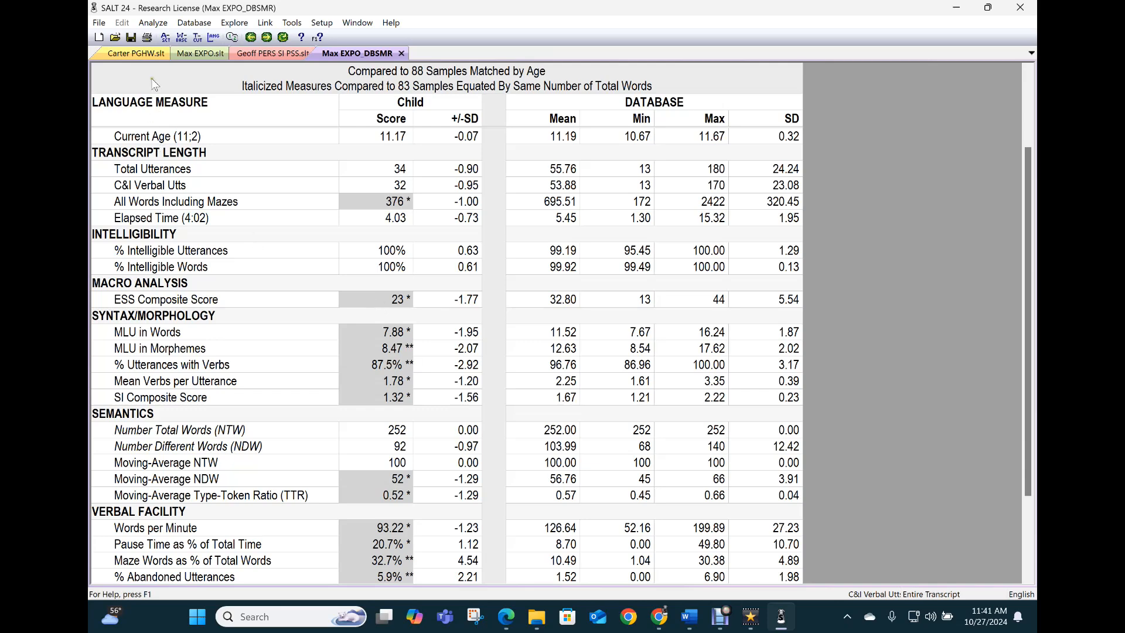
# Generate the database Expository Scoring Scheme report for the EXPO transcript.
pyautogui.click(193, 25)
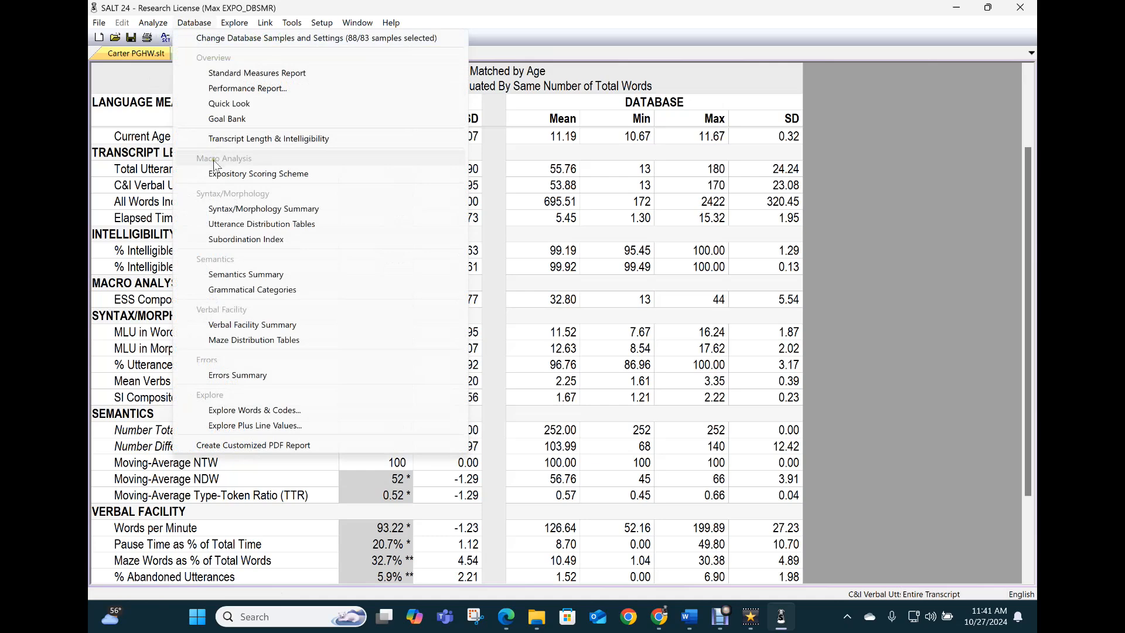
pyautogui.click(217, 176)
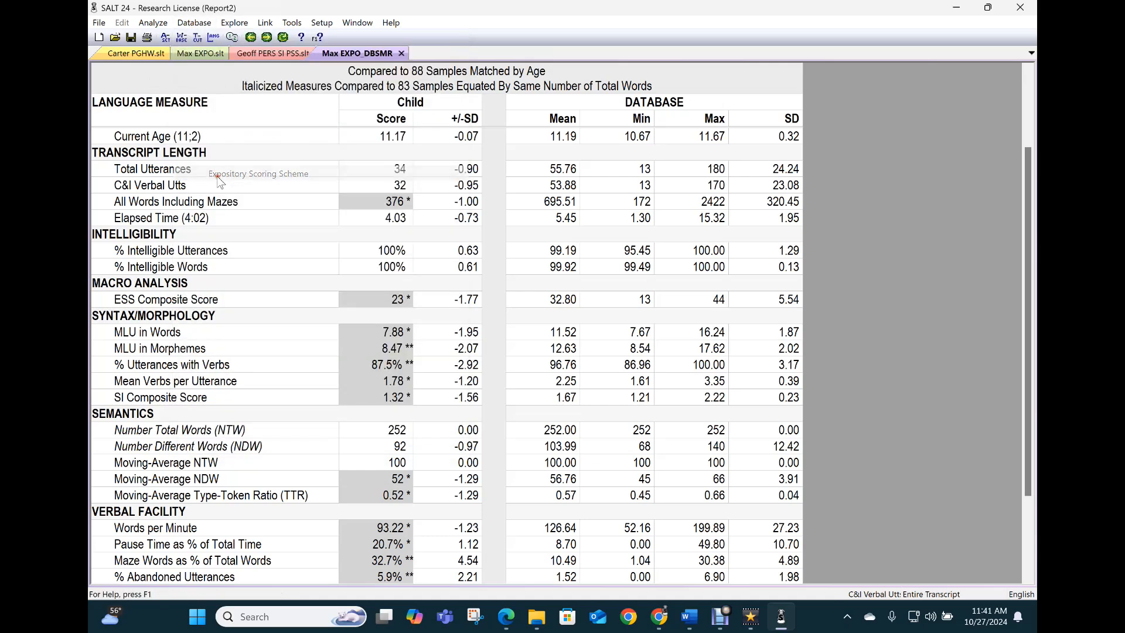